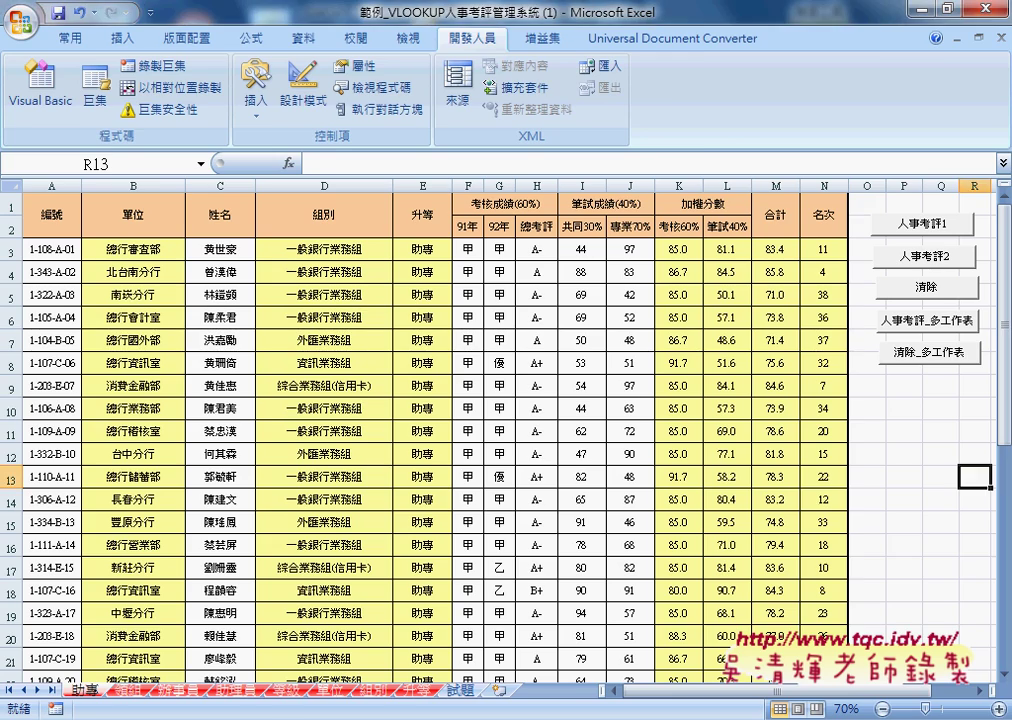
Switch to Chrome and open the 解答 answer Google Doc from the 範例03 Drive folder.
key("alt+Tab")
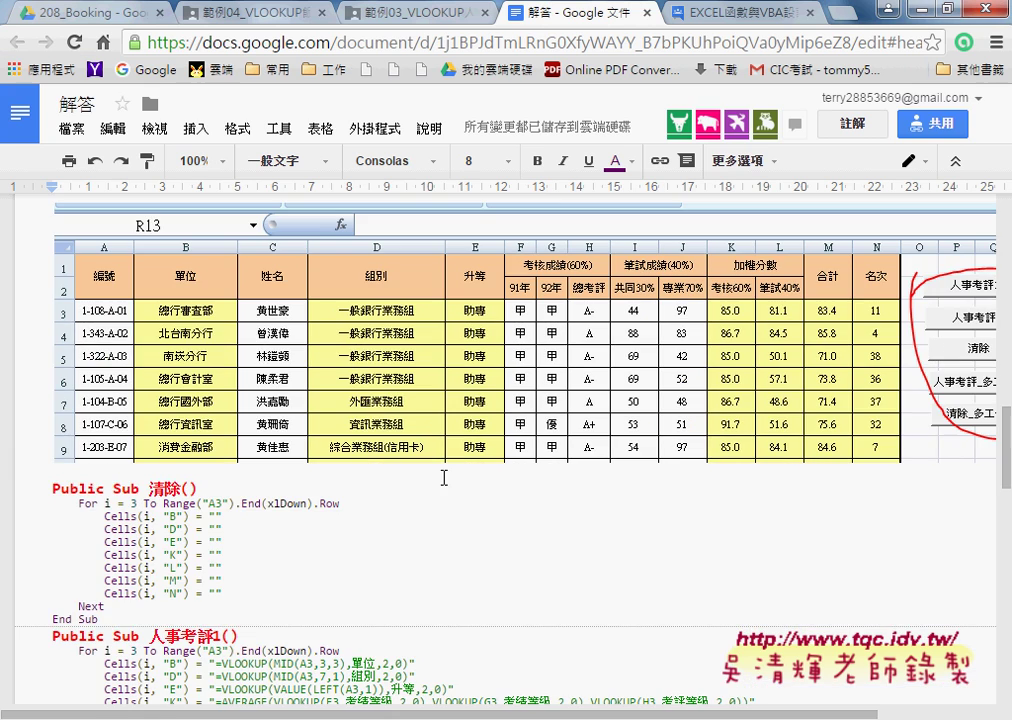
scroll(444, 478, "up", 5)
scroll(447, 513, "up", 5)
scroll(430, 490, "up", 5)
scroll(418, 470, "up", 5)
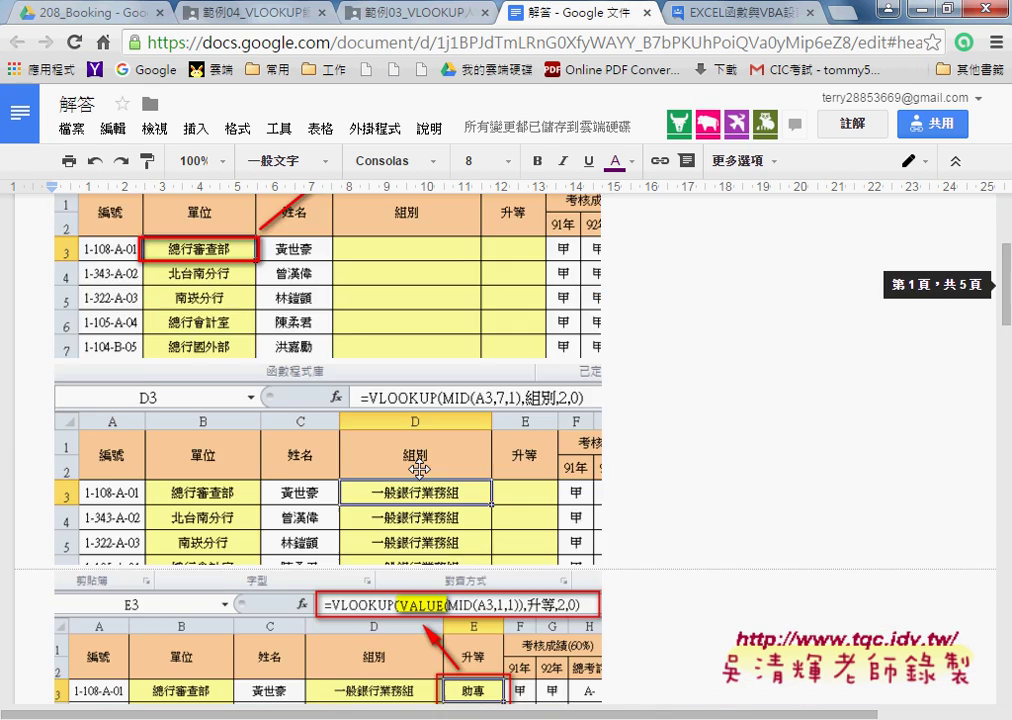
scroll(420, 465, "up", 2)
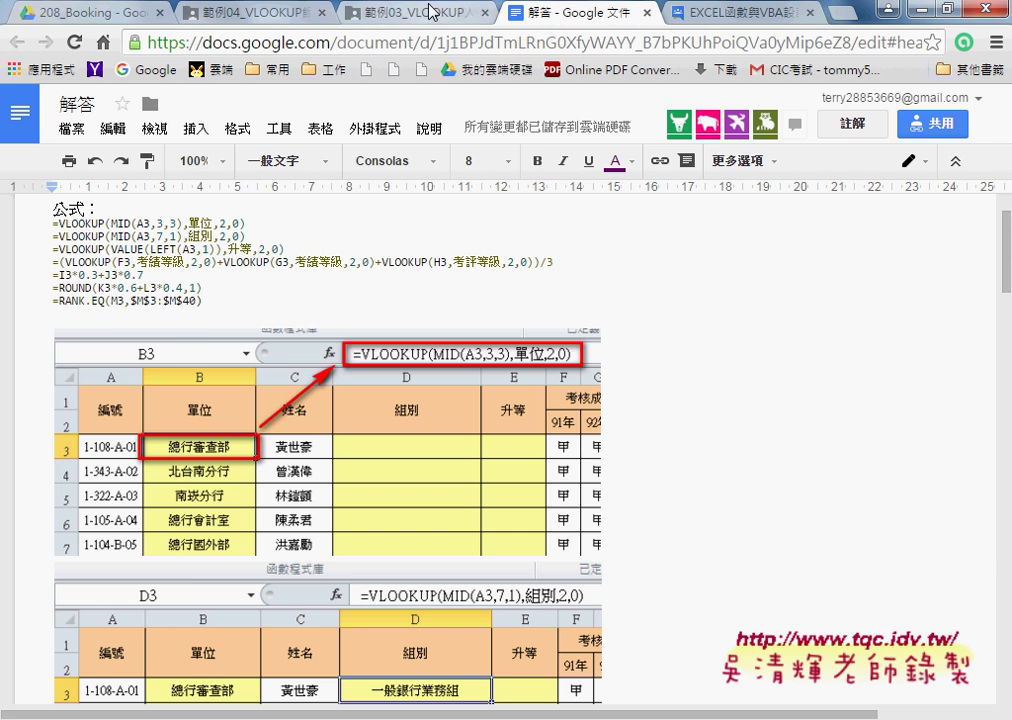
left_click(432, 12)
left_click(968, 106)
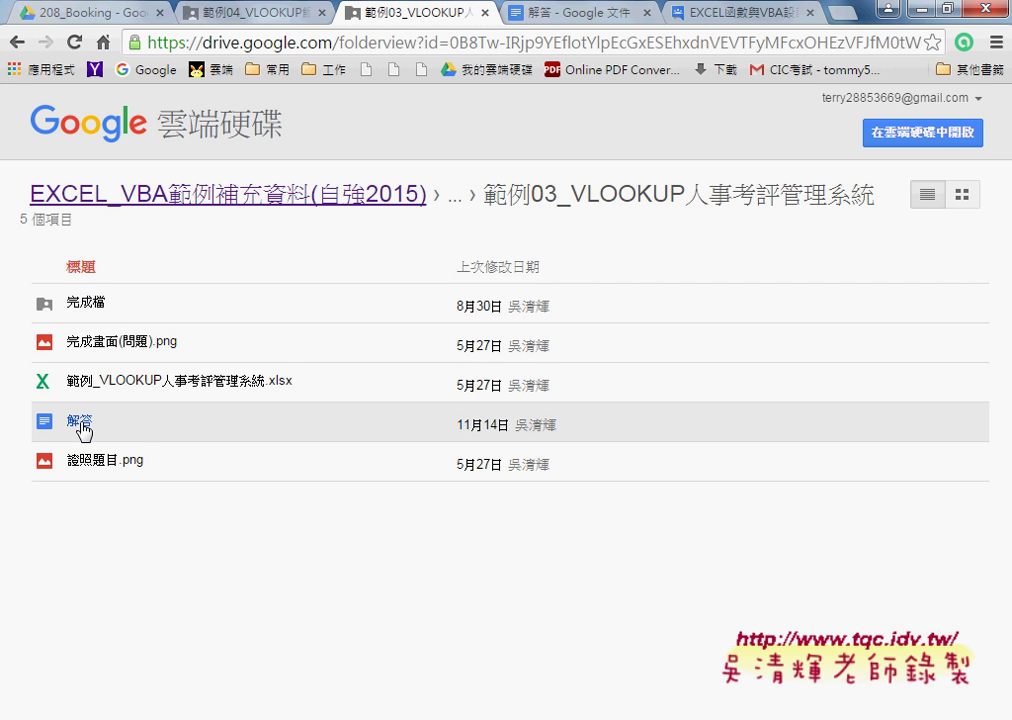
left_click(84, 432)
left_click(568, 18)
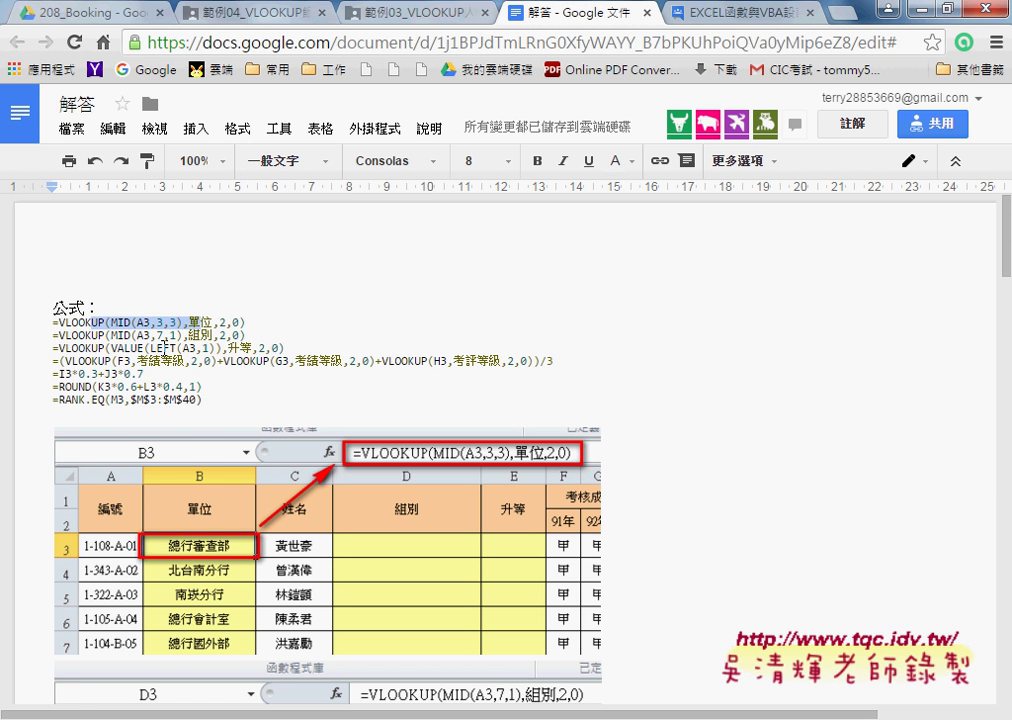
Add a new line below the formula screenshot and type the heading 'VBA'.
scroll(573, 372, "down", 1)
scroll(685, 358, "down", 2)
scroll(685, 358, "down", 3)
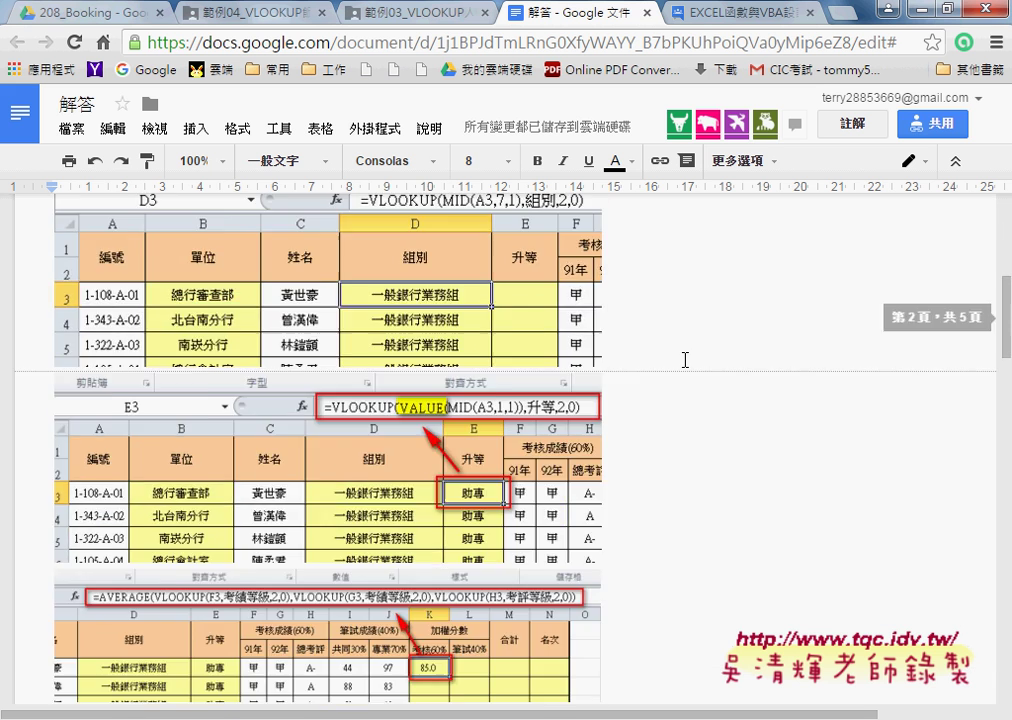
scroll(685, 358, "down", 3)
scroll(685, 358, "up", 1)
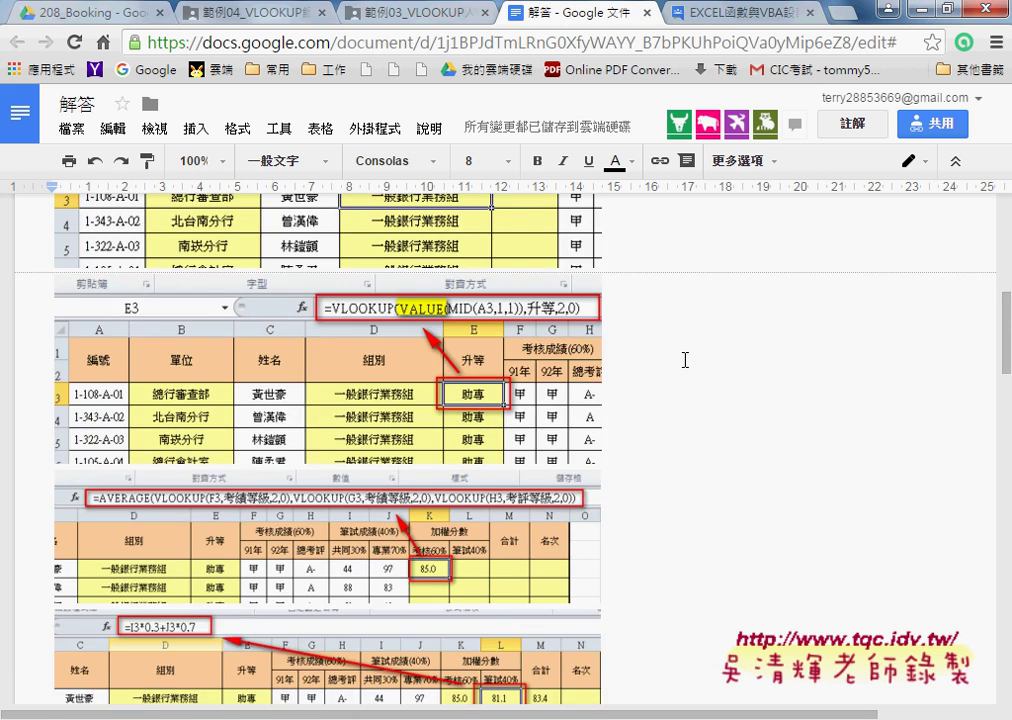
scroll(685, 359, "down", 3)
scroll(685, 358, "down", 1)
scroll(685, 358, "down", 1)
scroll(683, 357, "down", 1)
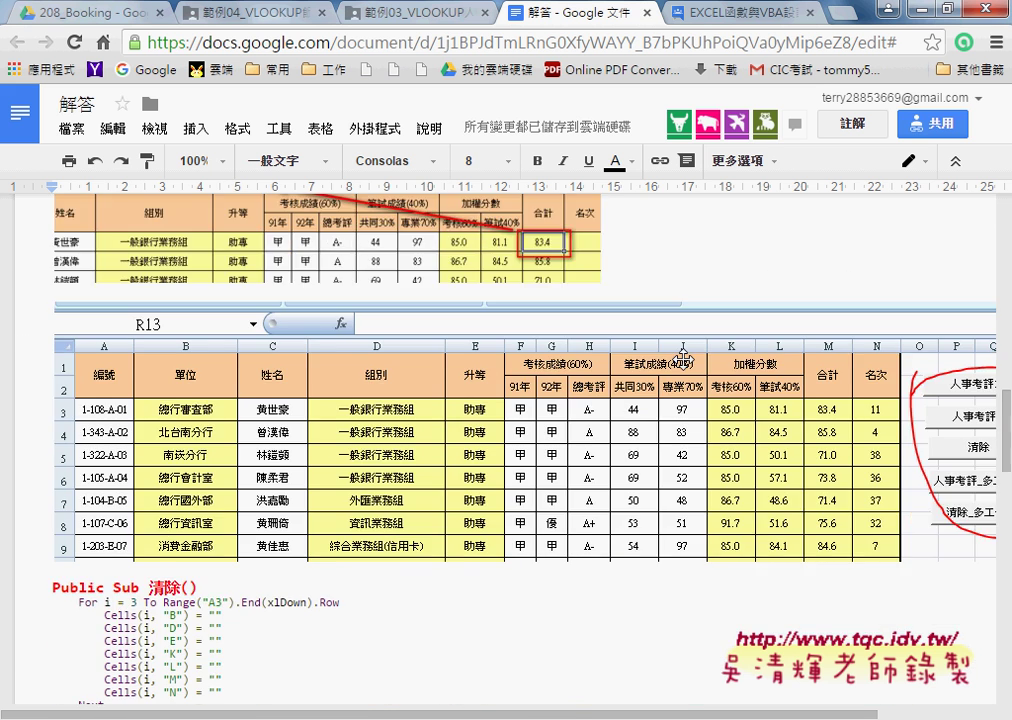
scroll(683, 357, "down", 1)
scroll(680, 360, "up", 1)
left_click(659, 281)
key("Return")
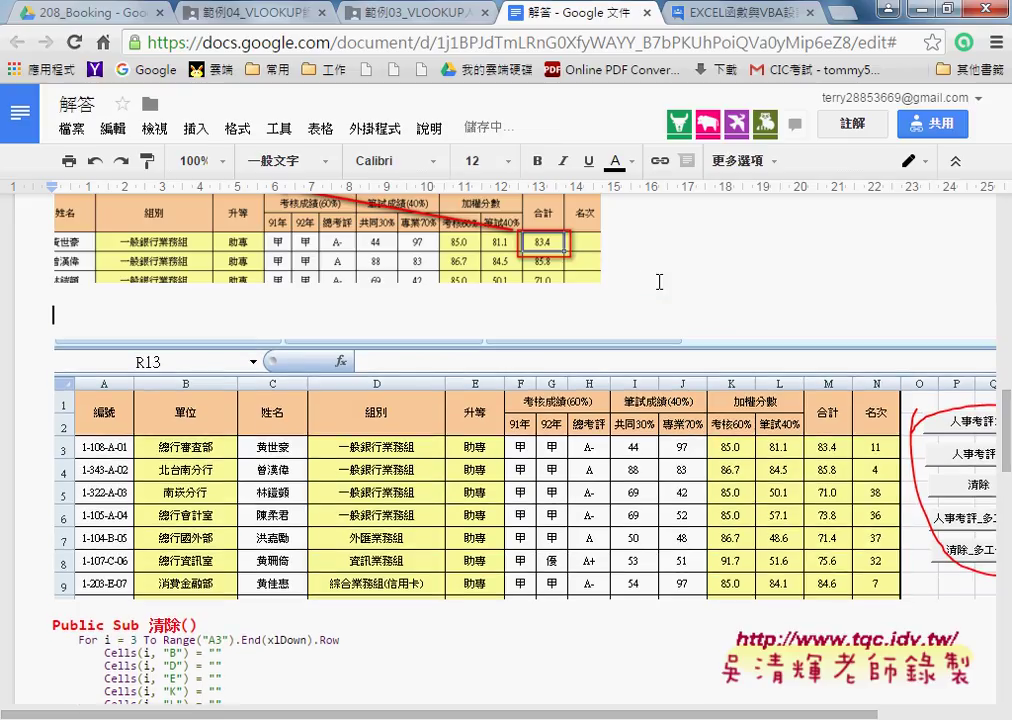
type("VB")
type("A")
Format the VBA heading as bold, red text at font size 14.
double_click(169, 309)
left_click(537, 160)
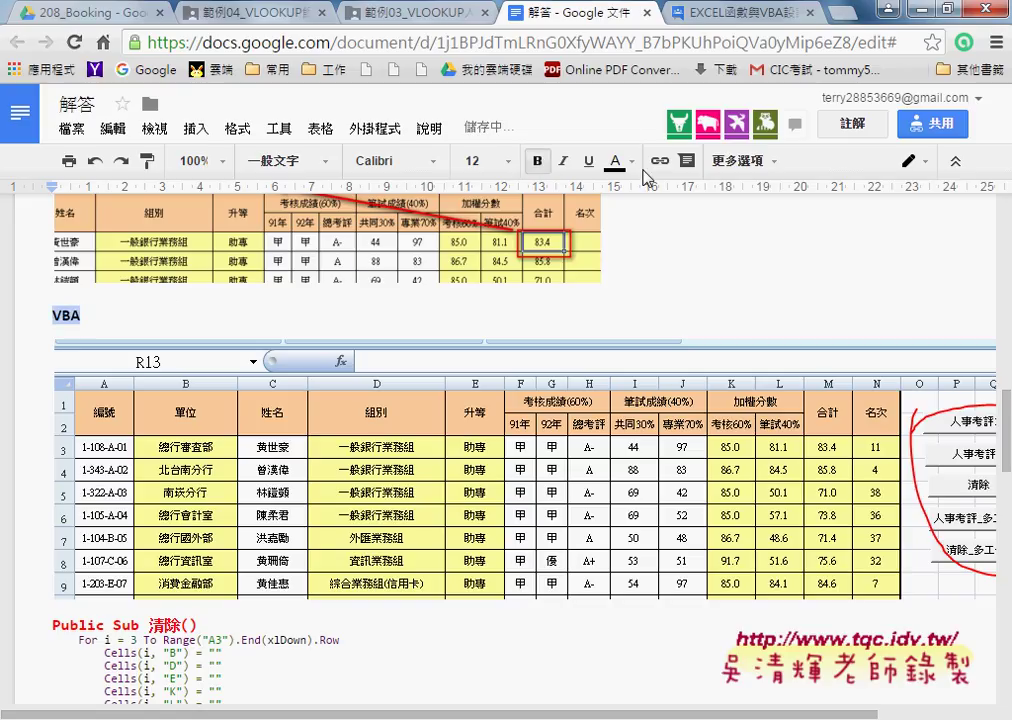
left_click(615, 160)
left_click(639, 260)
left_click_drag(50, 294, 168, 323)
left_click(478, 160)
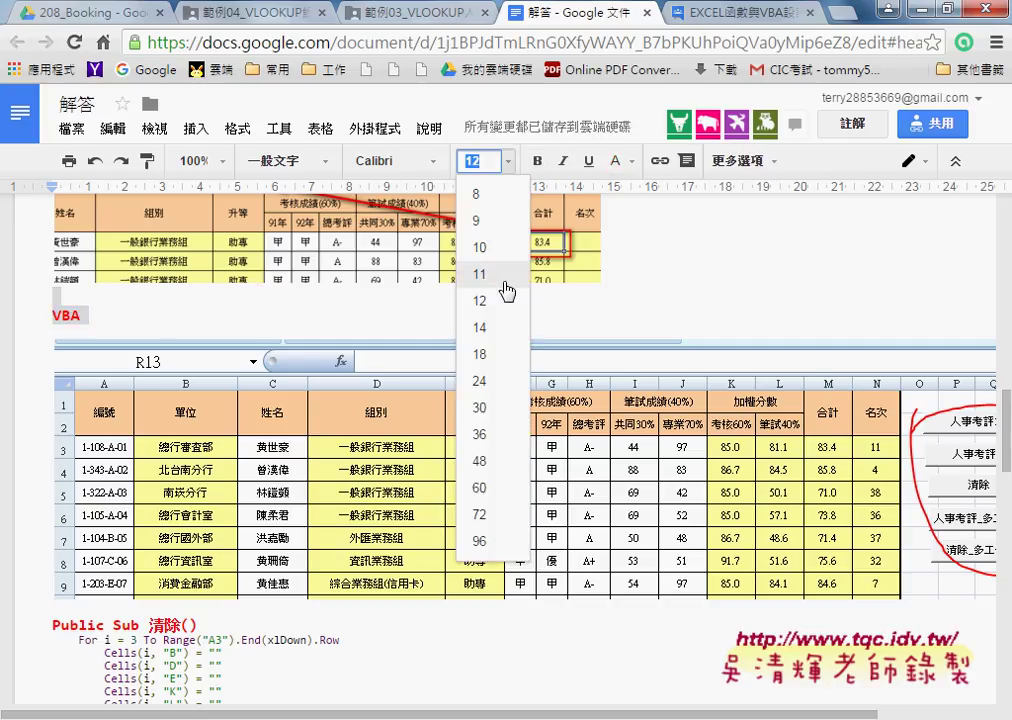
left_click(515, 327)
left_click(402, 327)
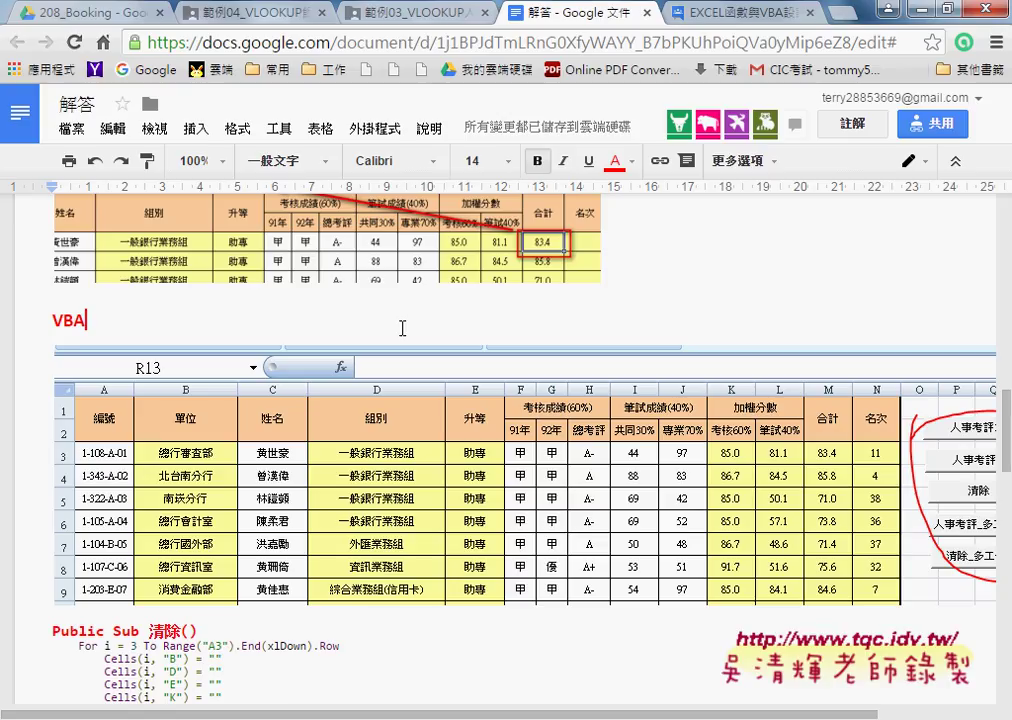
scroll(500, 350, "right", 3)
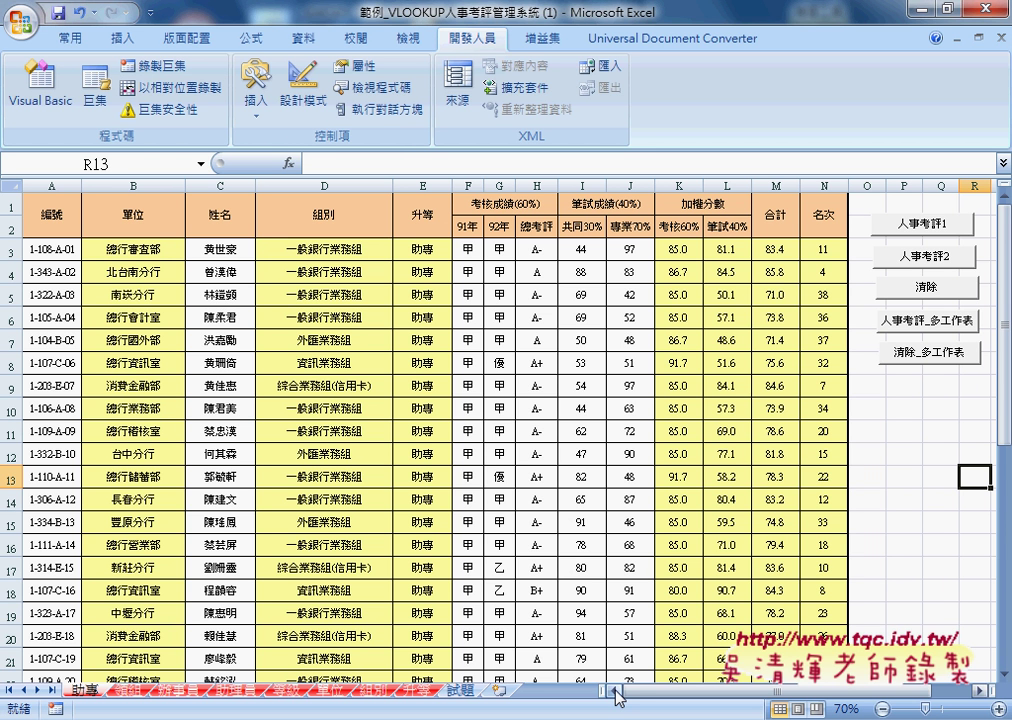
Run the 清除 macro to empty the 單位, 組別, 升等, 加權分數, 合計 and 名次 columns.
left_click(928, 288)
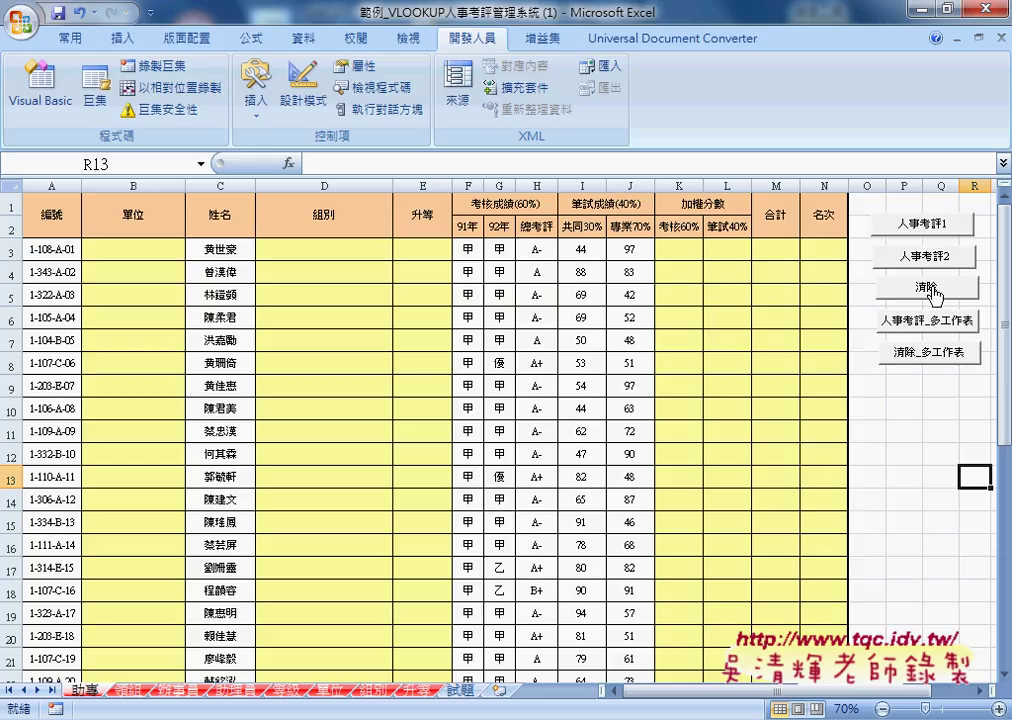
Select cell A3 and run the 人事考評1 macro to fill the columns with VLOOKUP formulas.
left_click(47, 249)
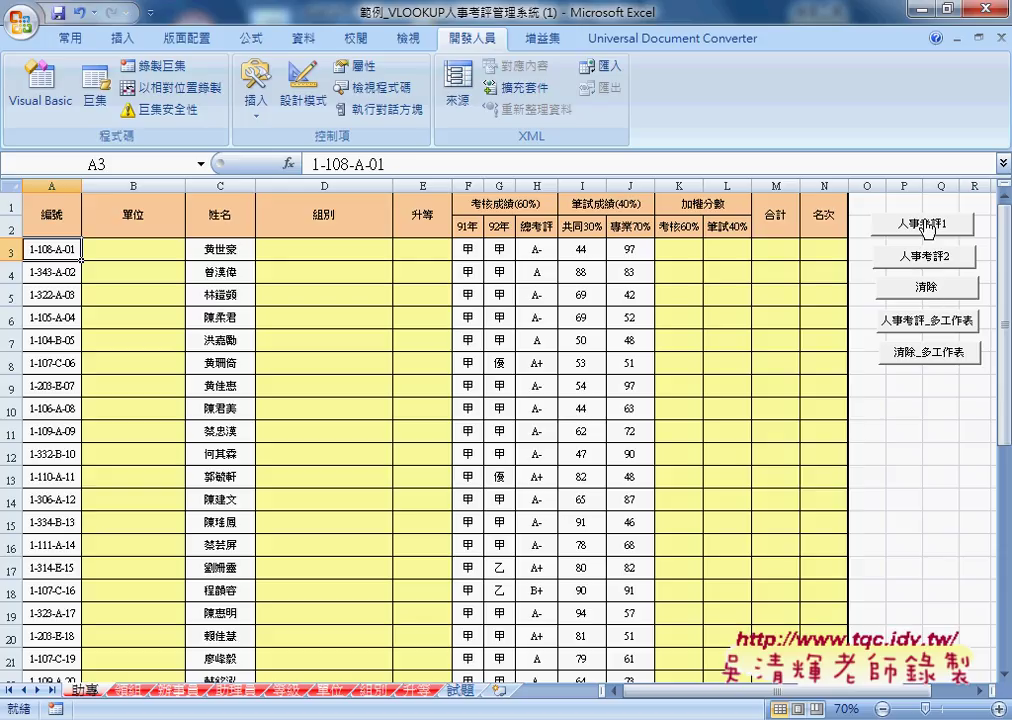
left_click(928, 228)
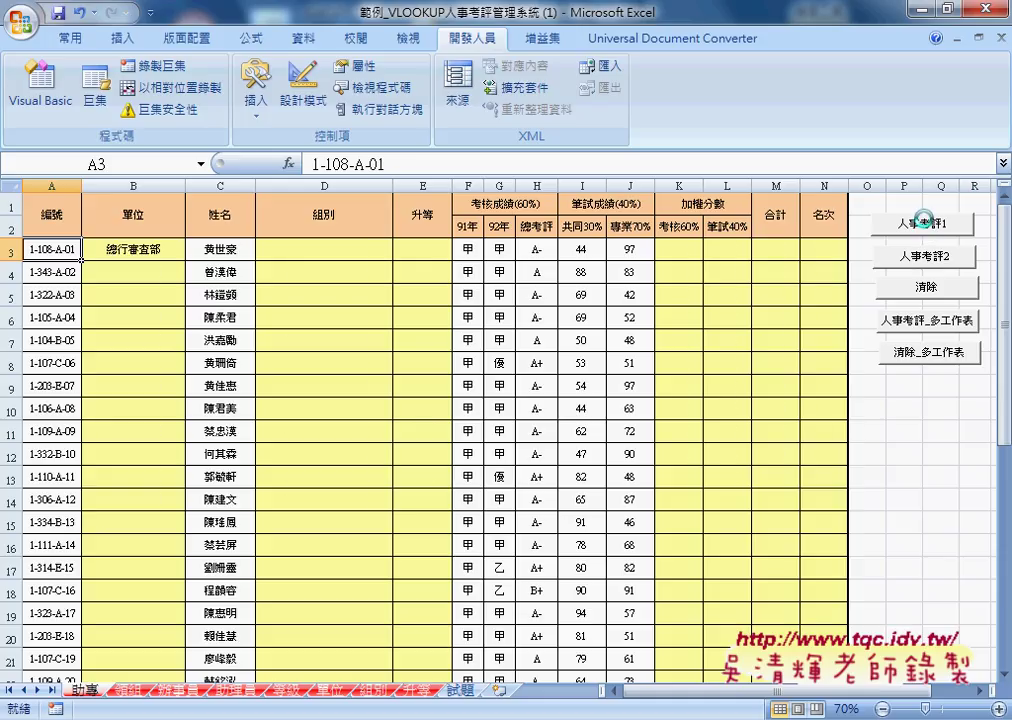
left_click(150, 246)
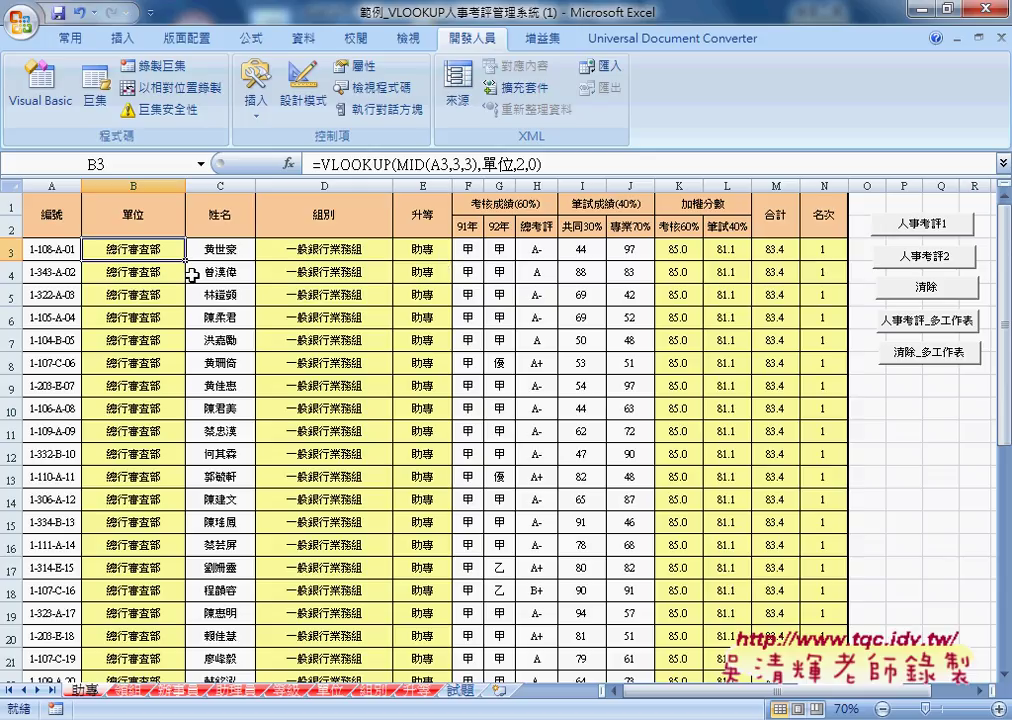
key("Down")
left_click(160, 250)
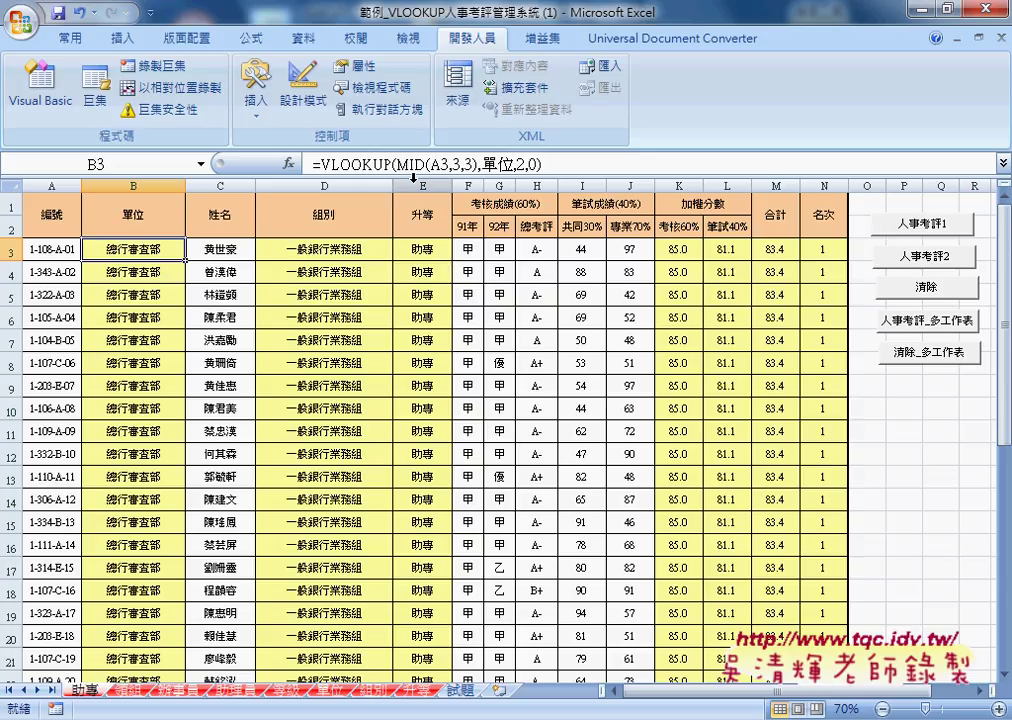
left_click_drag(442, 166, 451, 166)
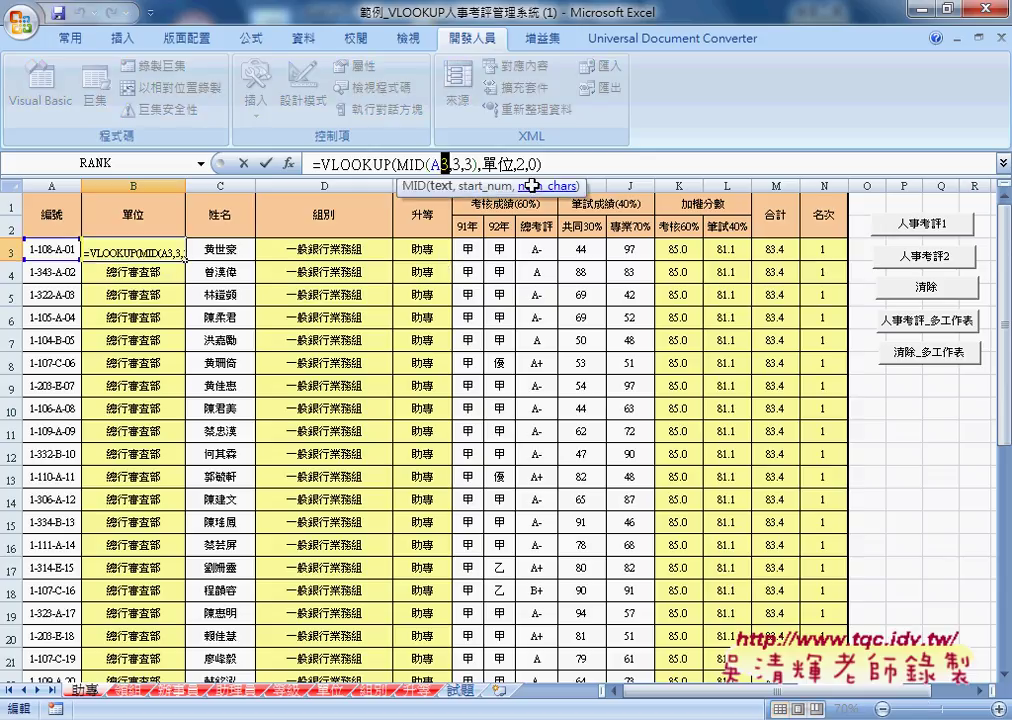
key("Escape")
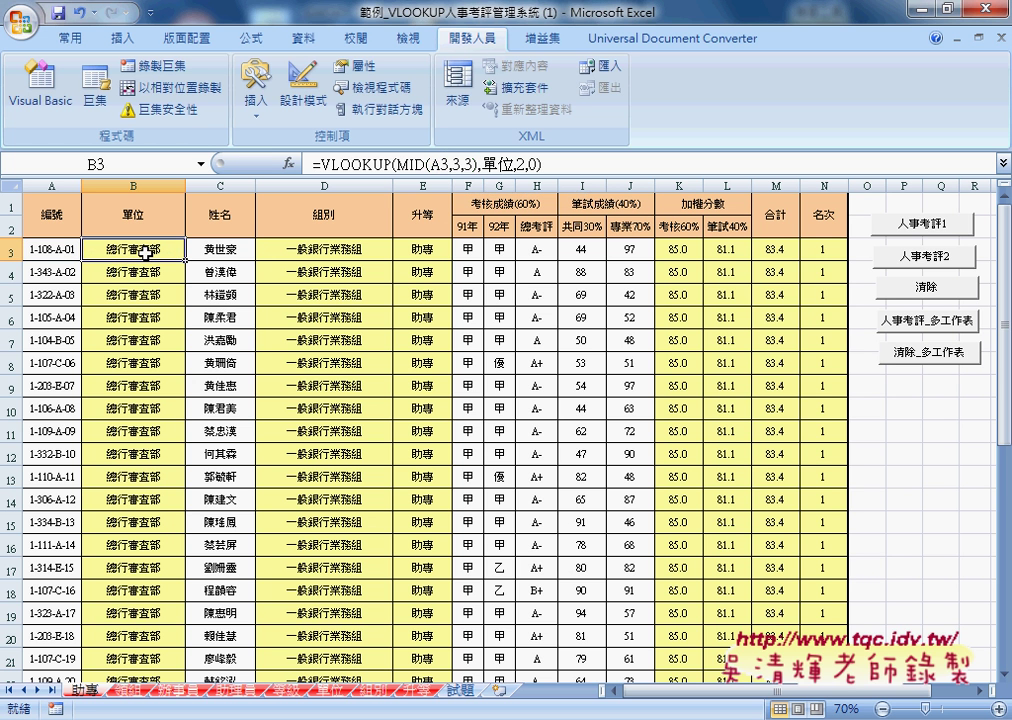
left_click(889, 260)
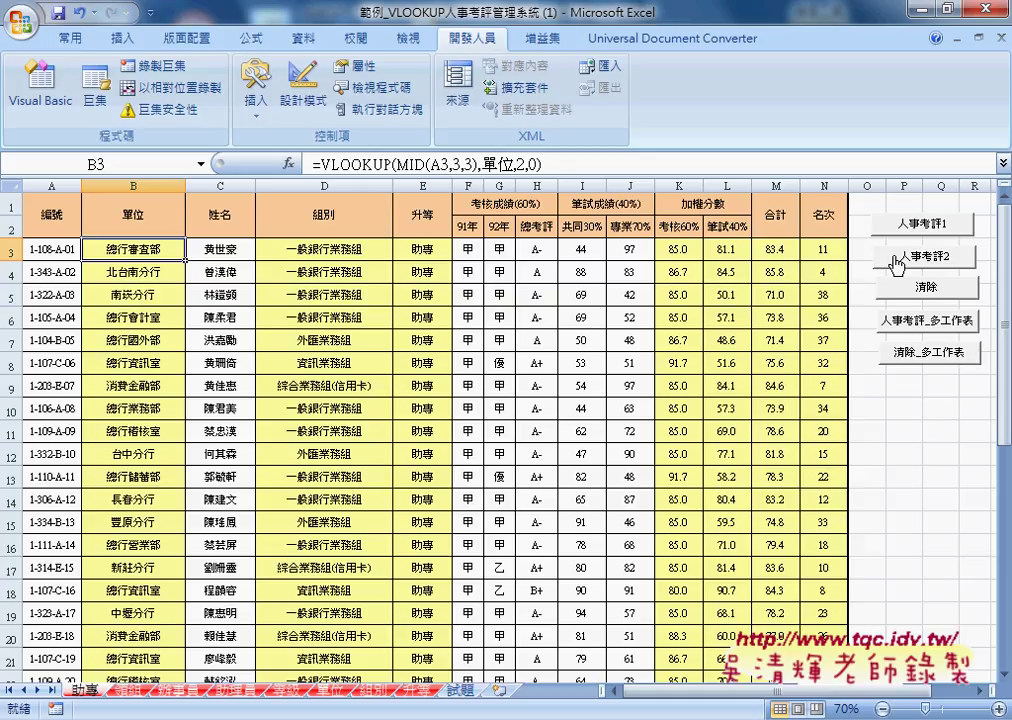
key("Down")
left_click(152, 250)
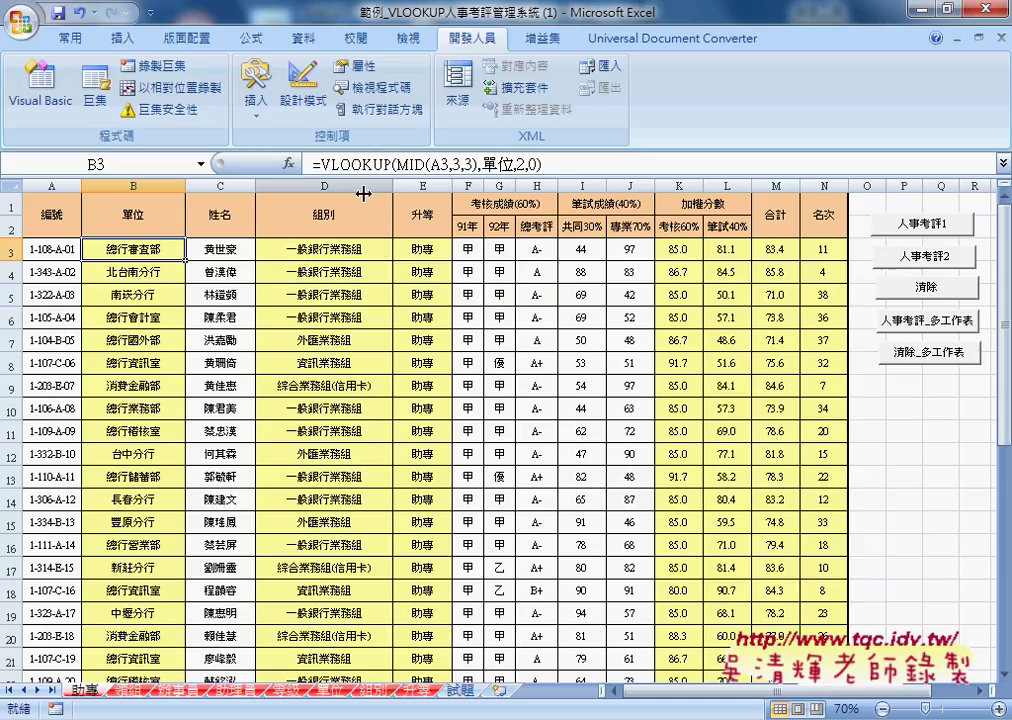
left_click(447, 163)
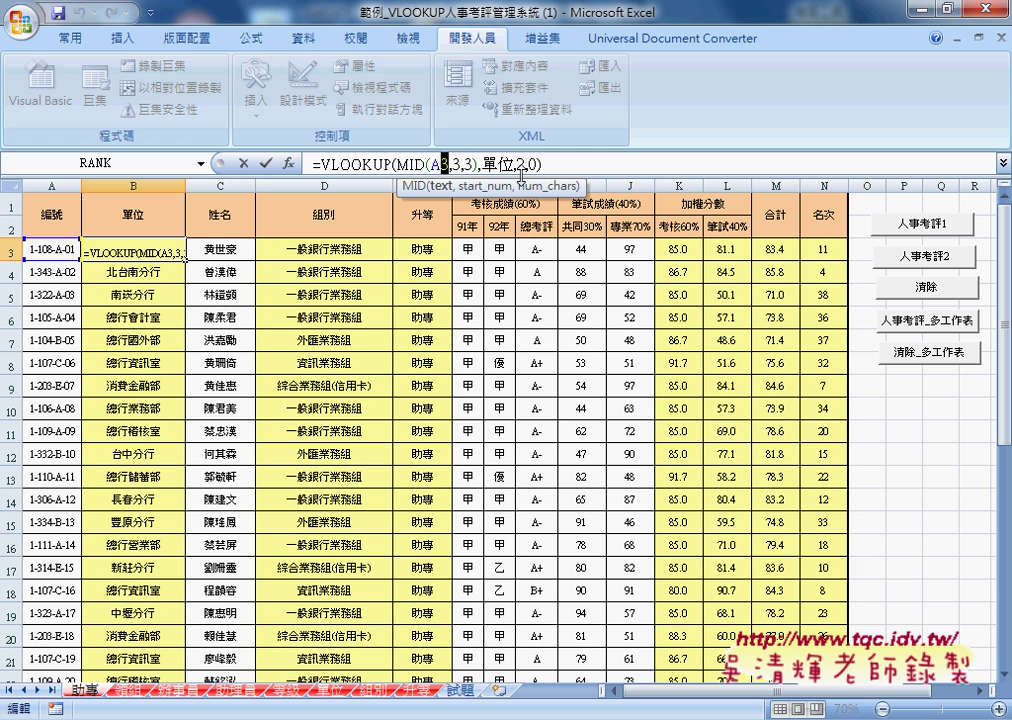
key("Escape")
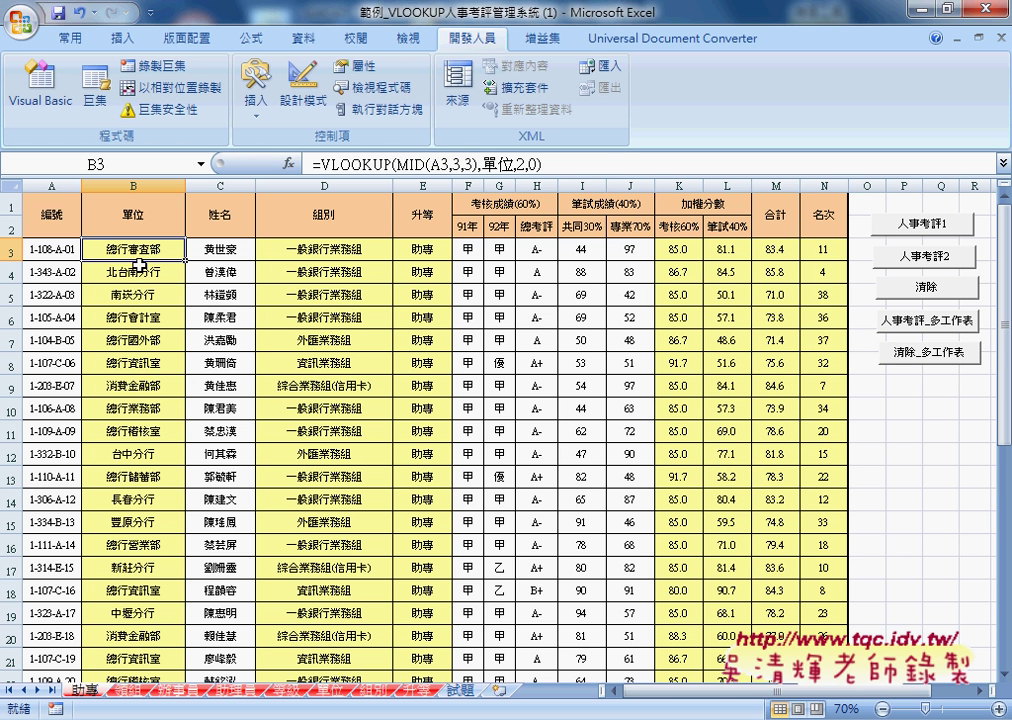
key("Down")
key("Up")
key("Down")
key("Up")
left_click(330, 249)
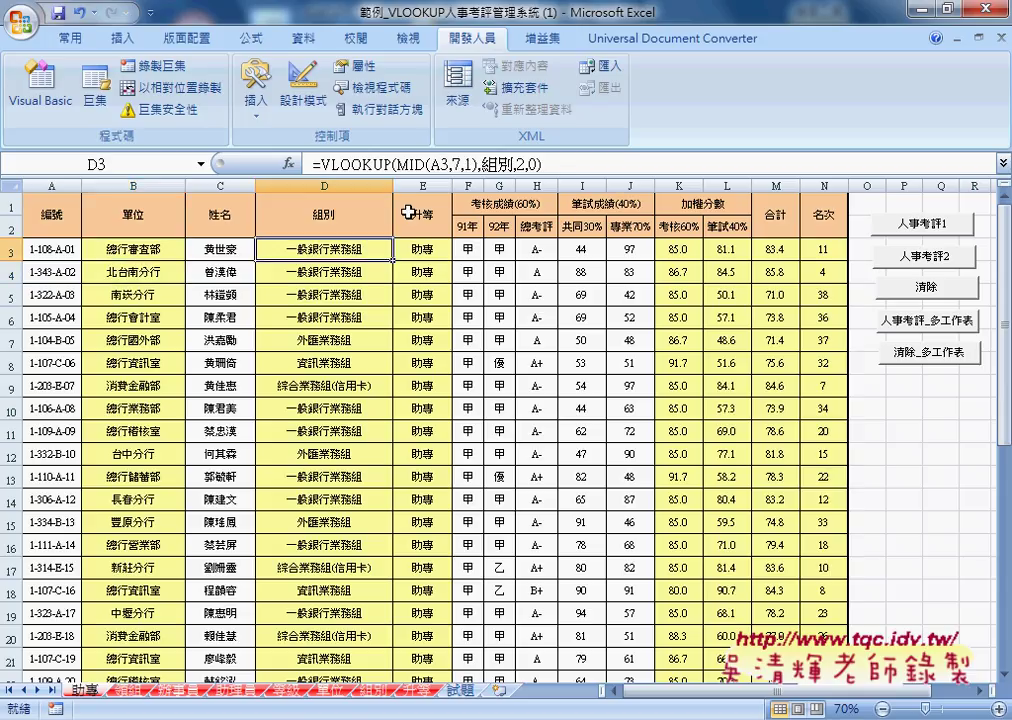
left_click(331, 271)
left_click(329, 247)
left_click(418, 248)
left_click(420, 268)
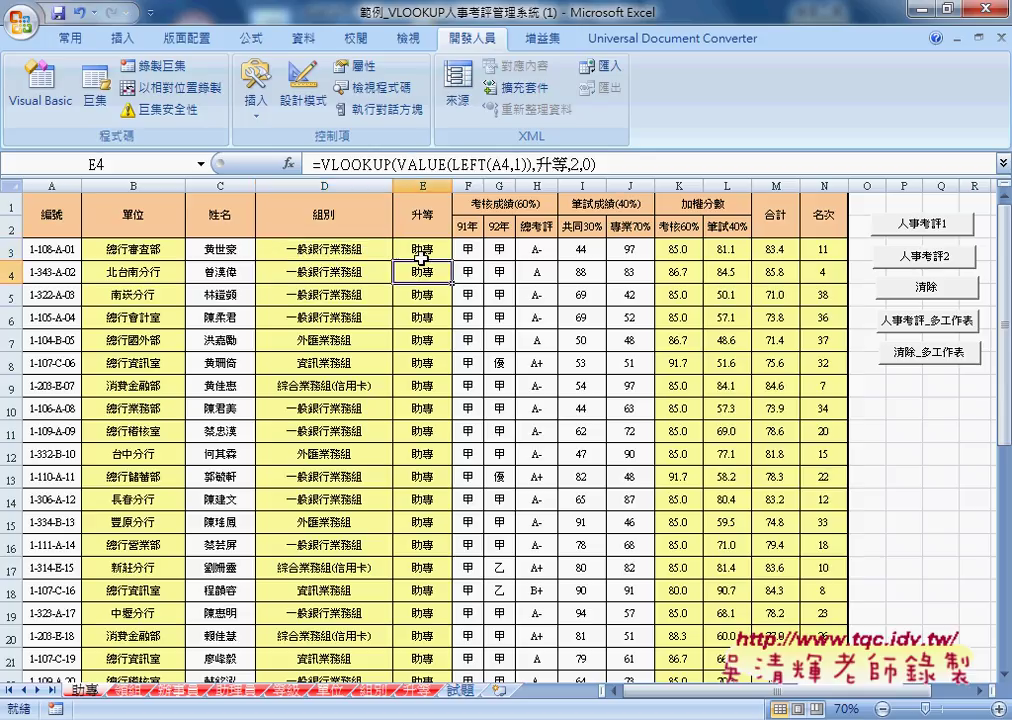
key("Up")
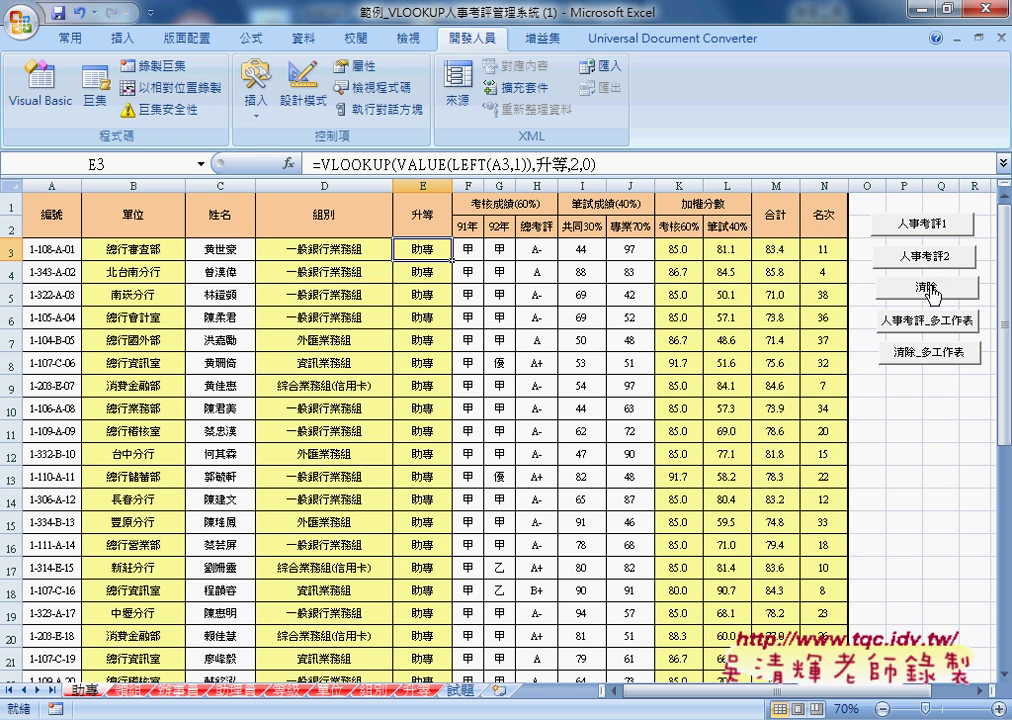
Run the 清除, 人事考評1 and 人事考評2 macros in turn, giving 合計 83.4 and 名次 11 for the first employee.
left_click(928, 288)
left_click(938, 222)
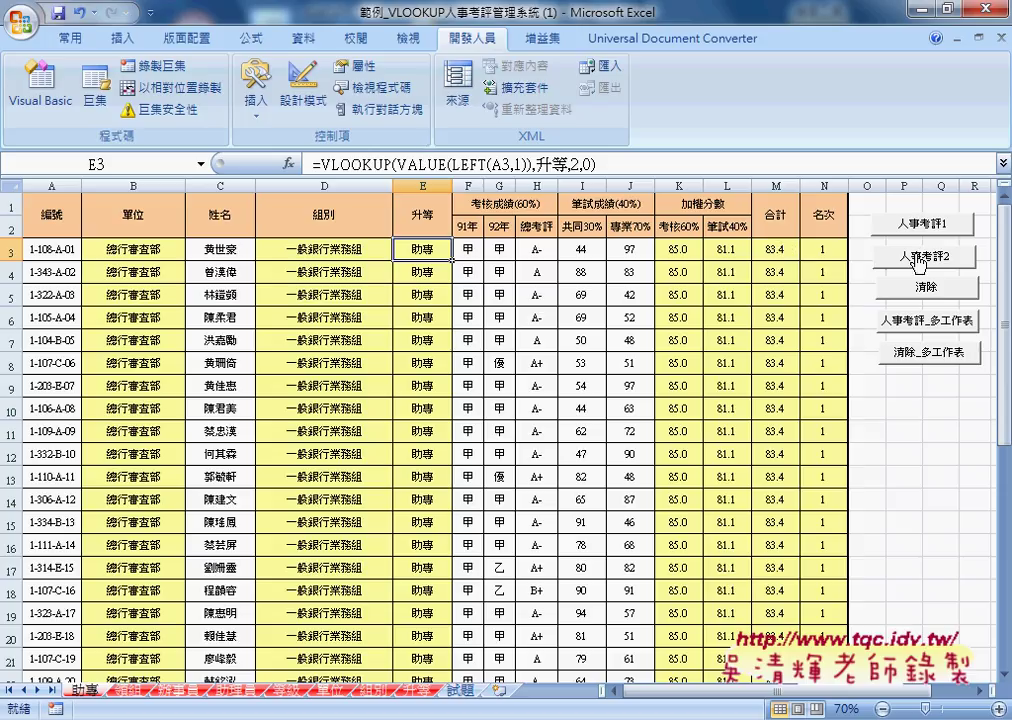
left_click(918, 258)
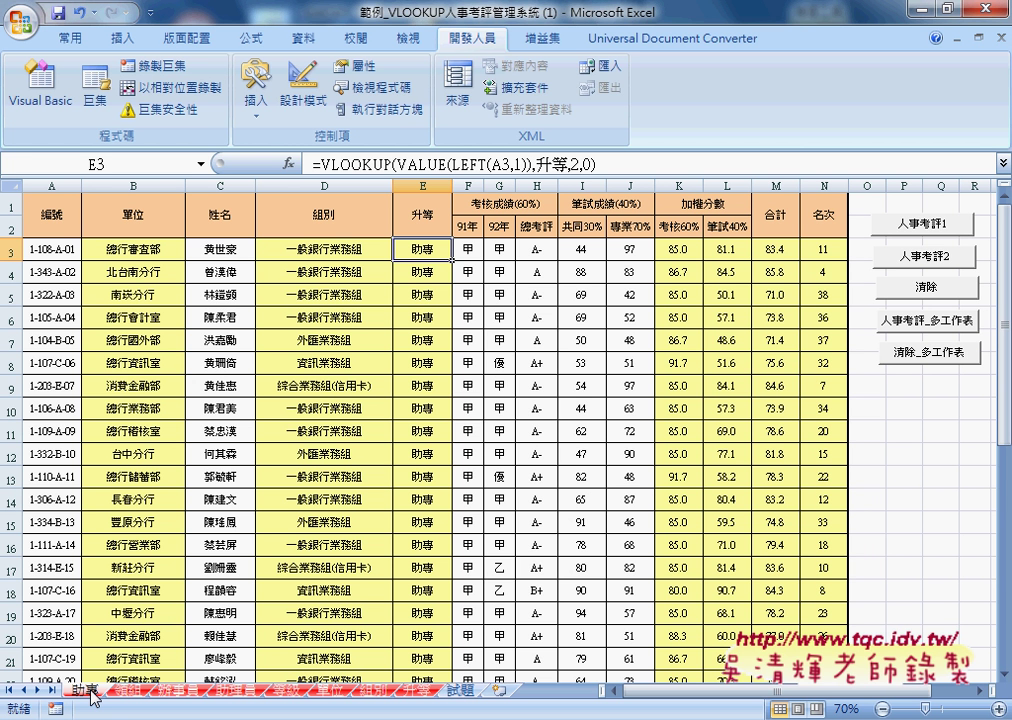
left_click(914, 358)
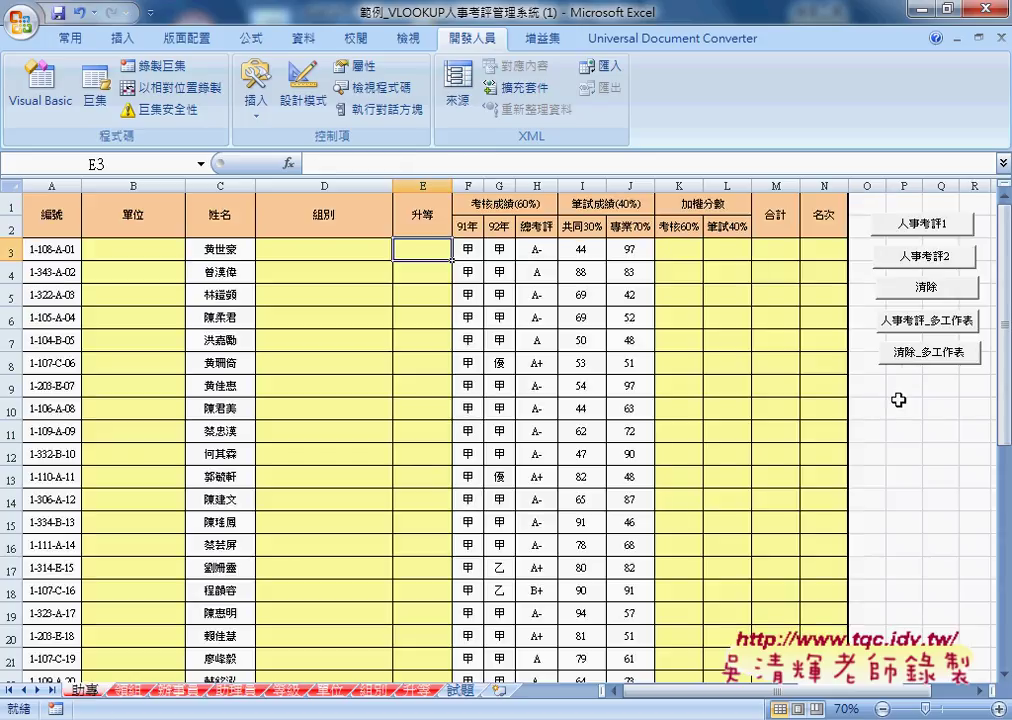
left_click(934, 320)
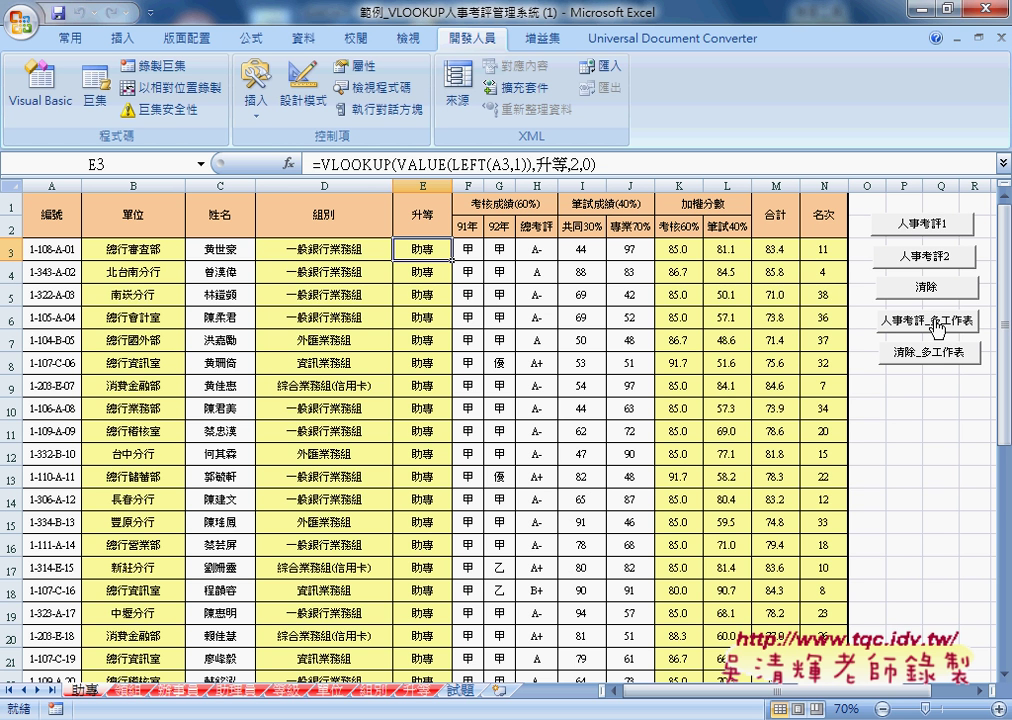
left_click(932, 354)
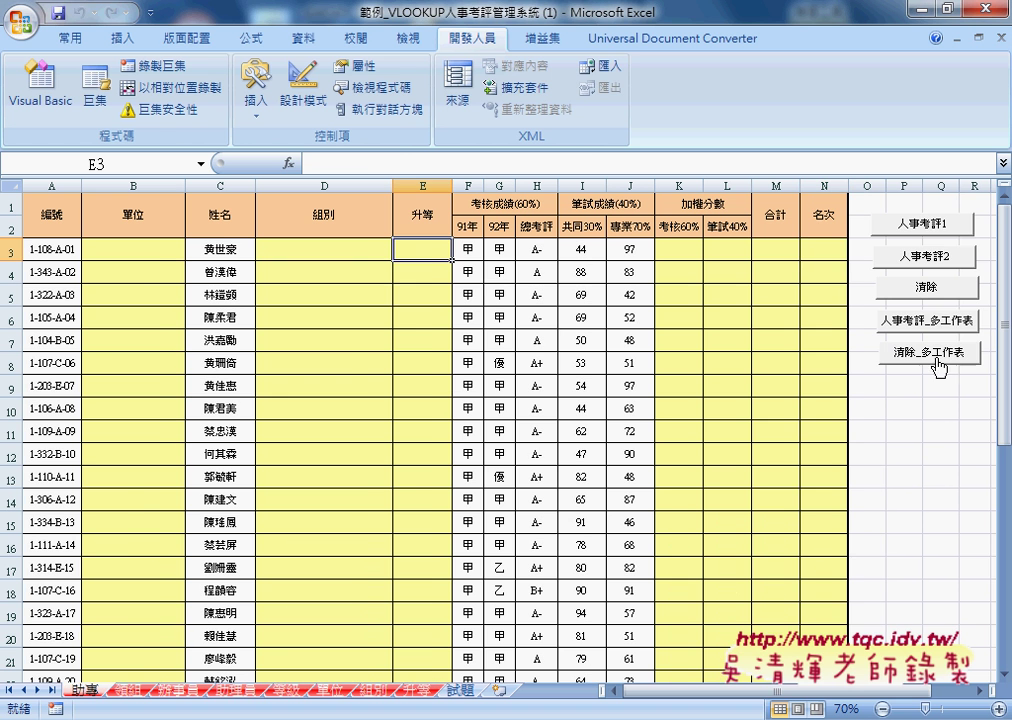
left_click(940, 323)
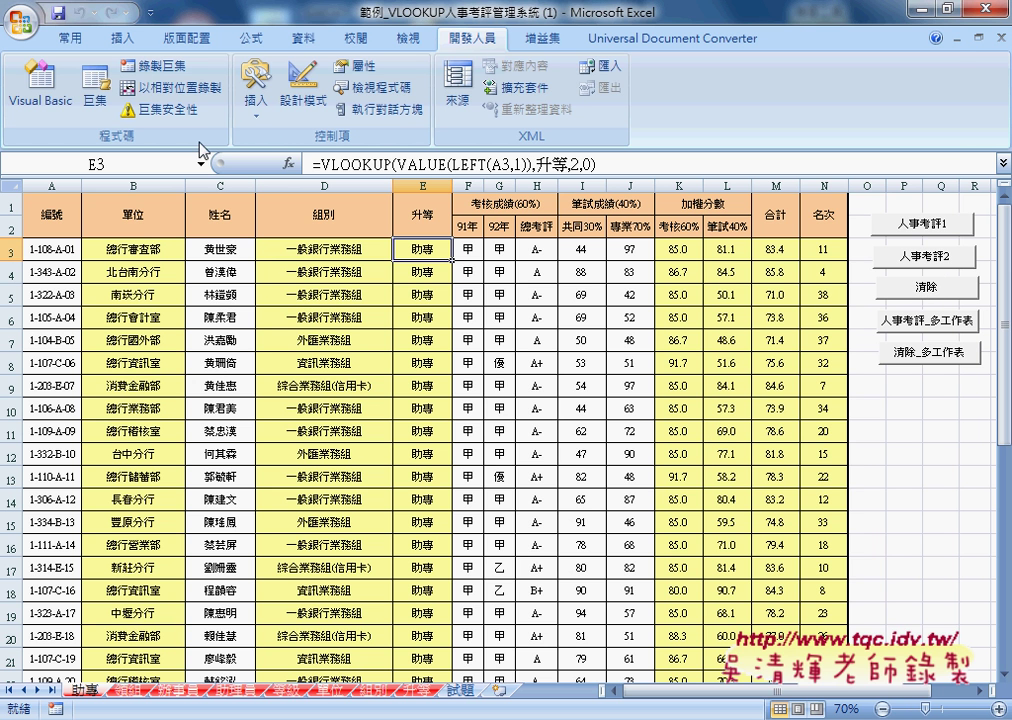
Open the VBA editor and highlight the body of the 清除 macro in Module1.
left_click(40, 100)
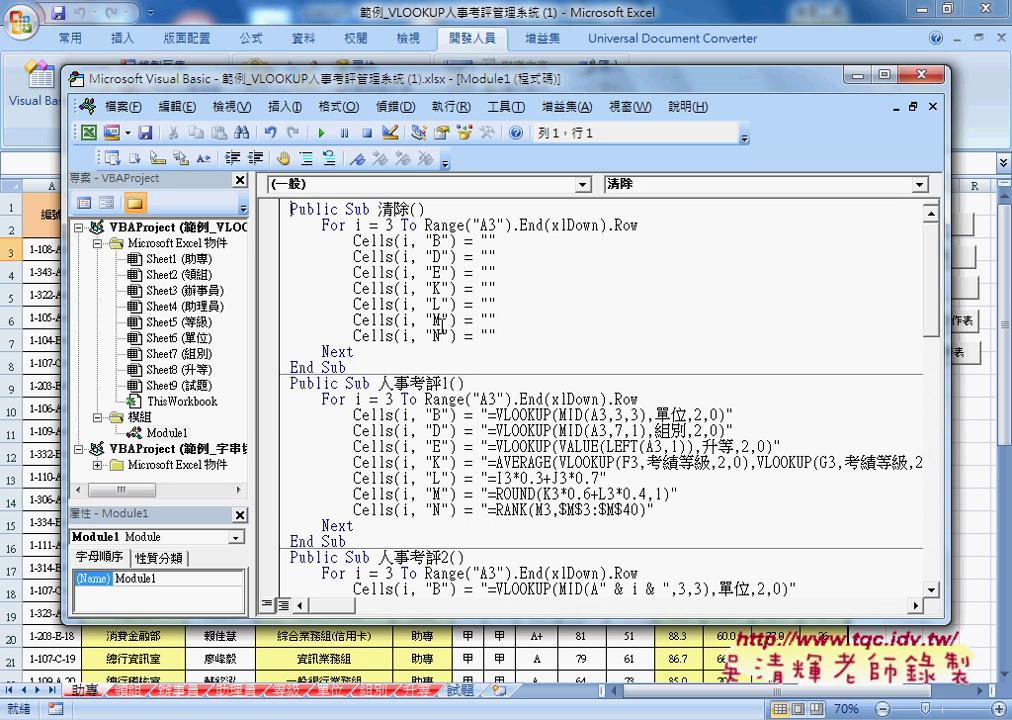
mouse_move(355, 366)
left_mouse_down()
mouse_move(288, 288)
mouse_move(225, 180)
left_mouse_up()
left_click(385, 241)
left_click(303, 112)
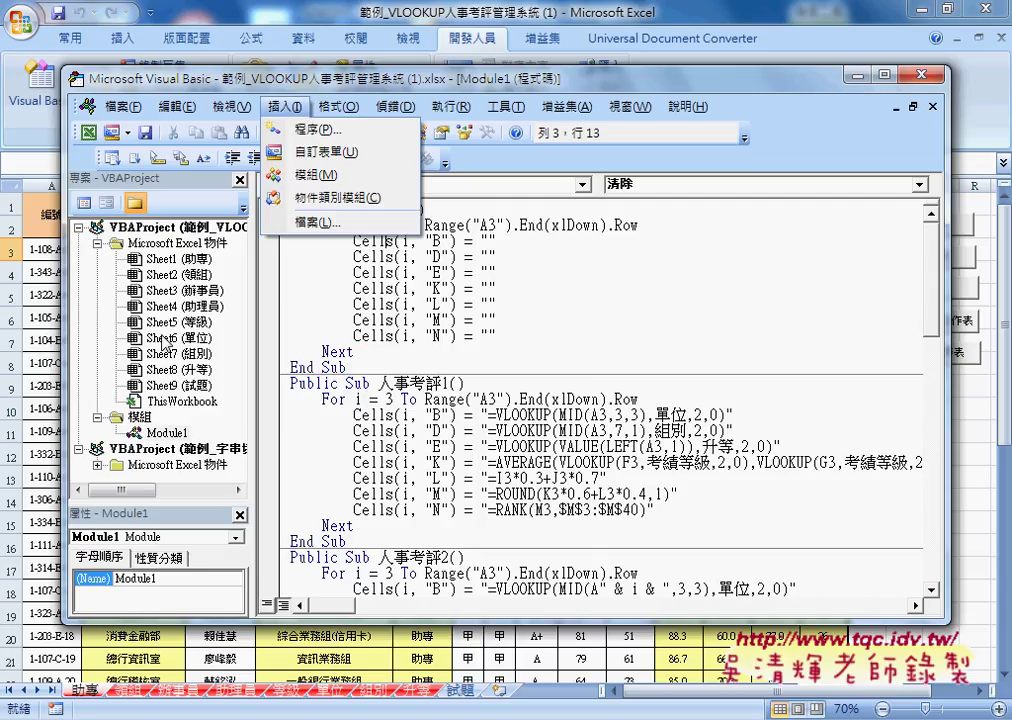
left_click(167, 433)
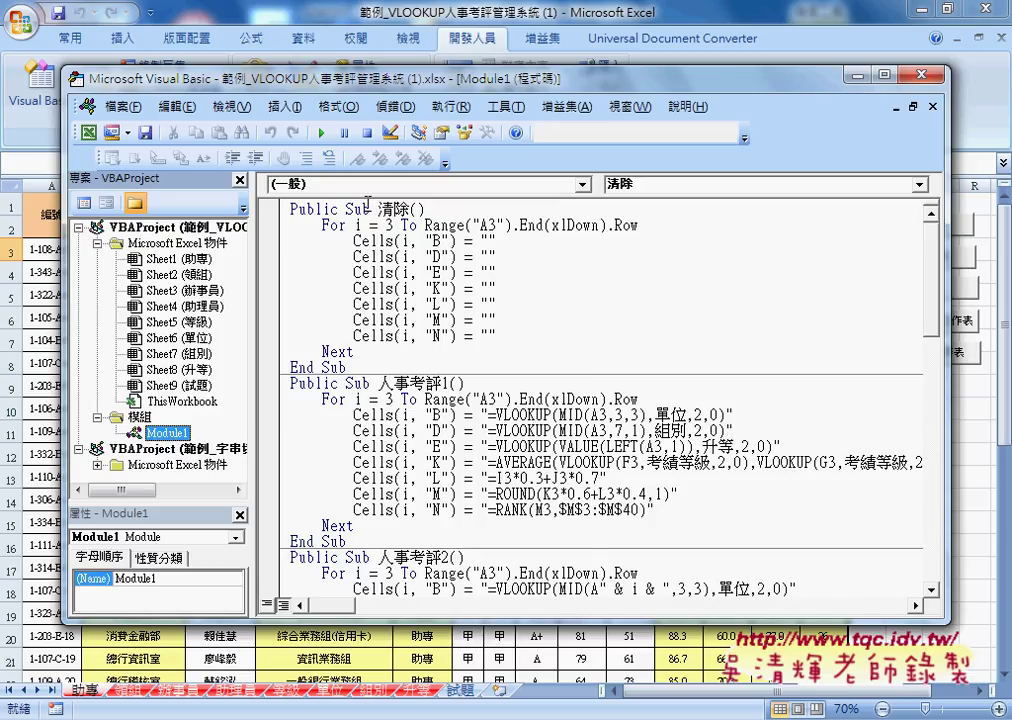
Browse the Insert menu options, then select the 清除 macro name.
left_click(273, 112)
left_click(280, 108)
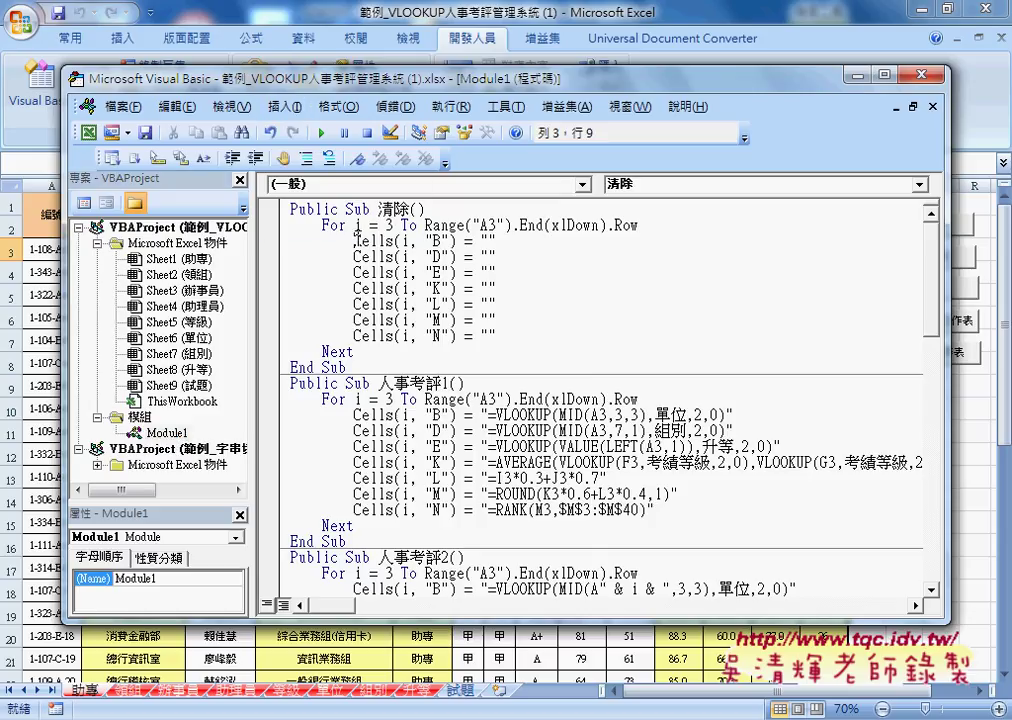
left_click(291, 108)
left_click(291, 108)
left_click_drag(378, 209, 412, 210)
Drag the VBA editor window right to reveal more of the Excel sheet.
left_click_drag(370, 80, 597, 84)
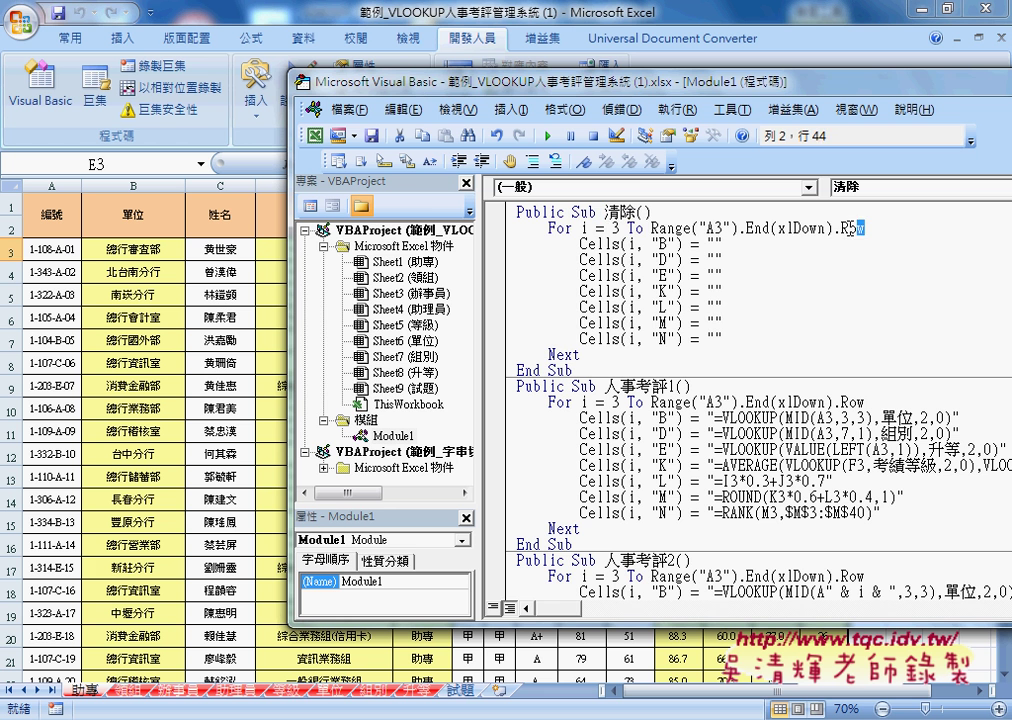
Select the loop in Sub 清除, then run it with F5 to empty 單位, 組別 and 升等.
left_click_drag(864, 228, 581, 228)
left_click_drag(586, 345, 505, 228)
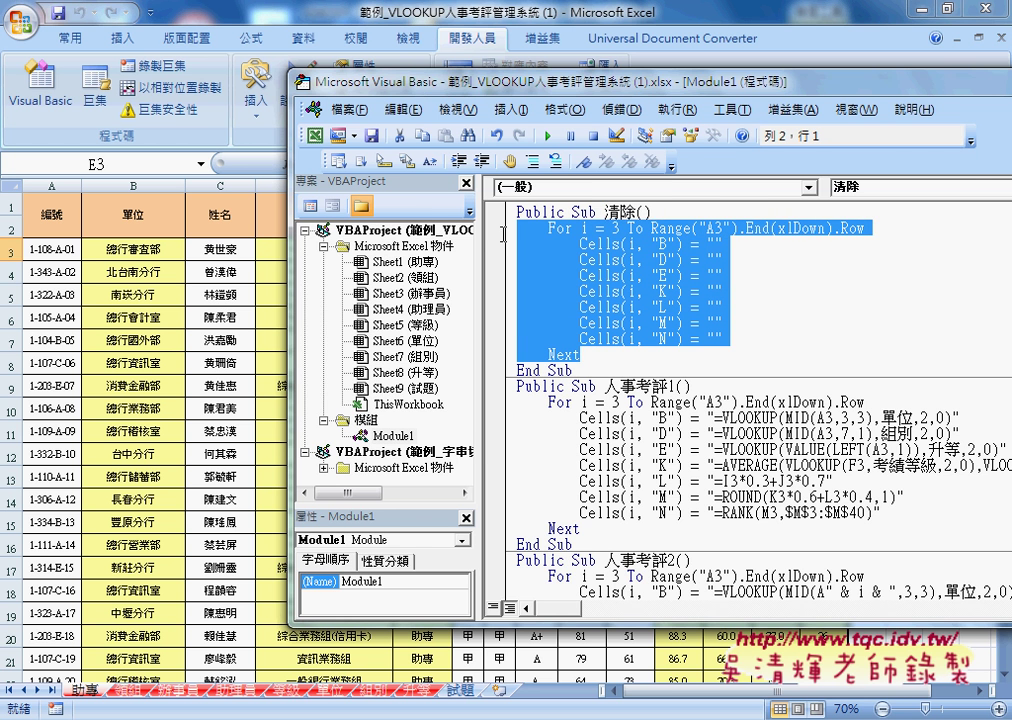
left_click_drag(450, 82, 606, 87)
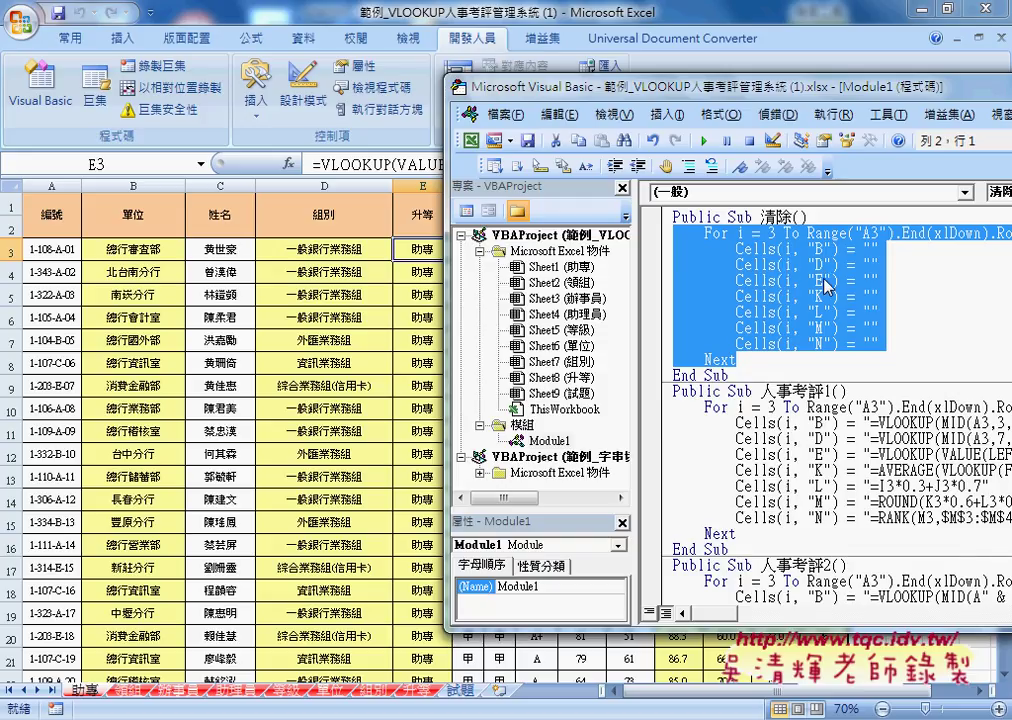
left_click(741, 312)
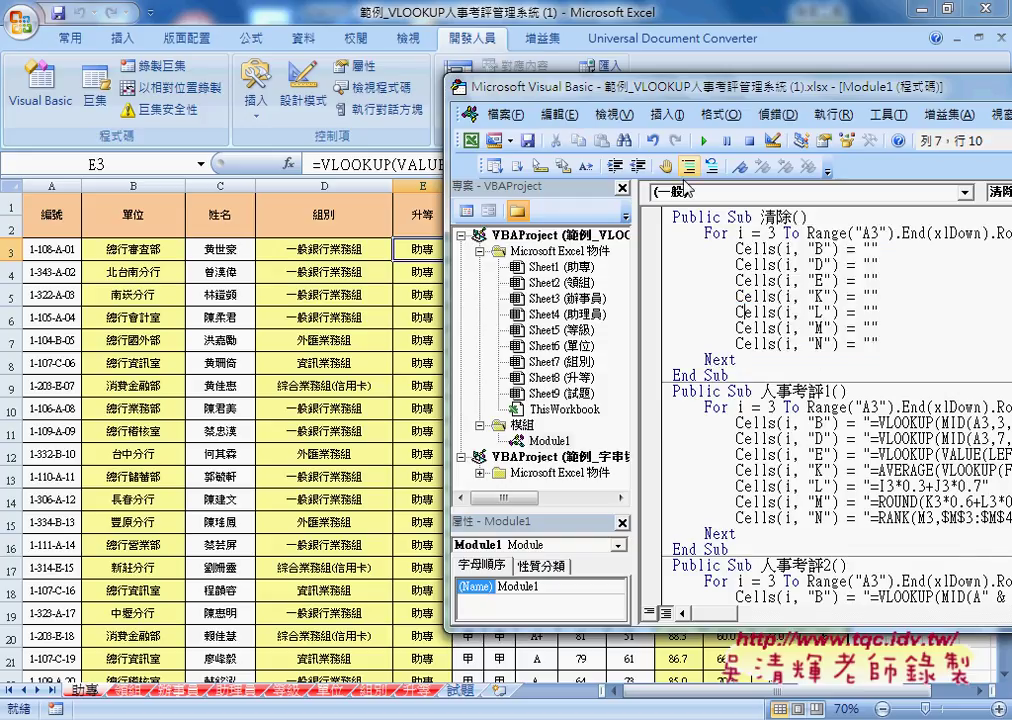
key("F5")
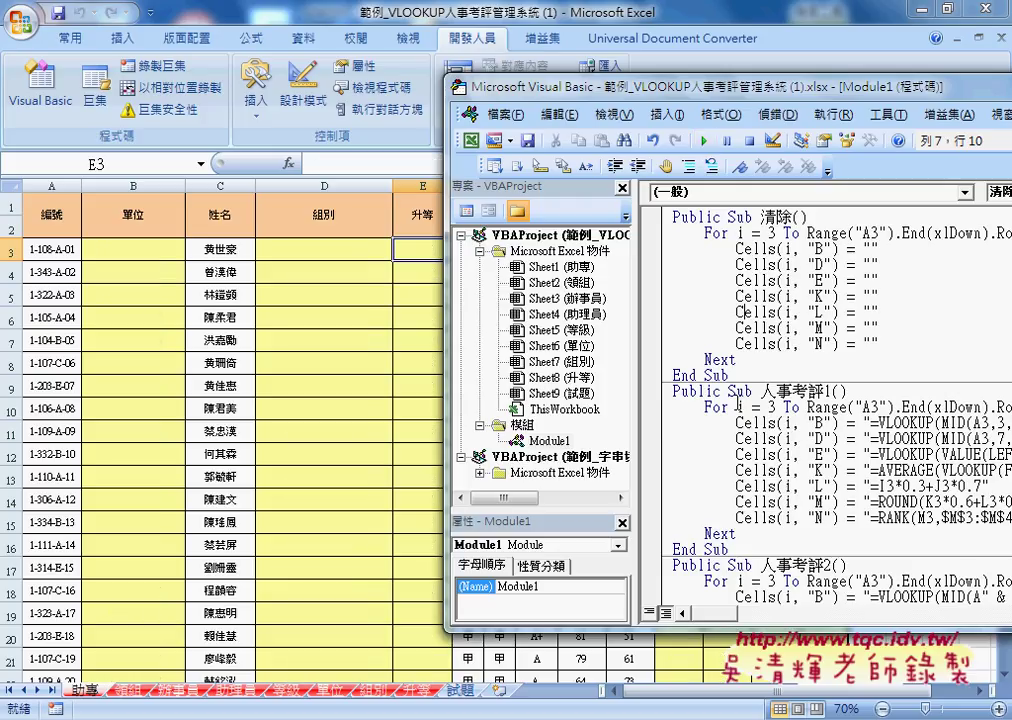